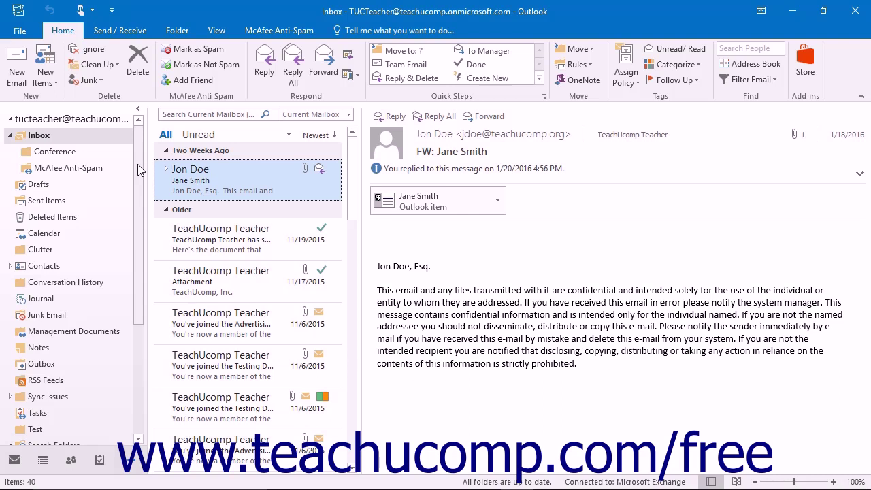
- From the Inbox, open Manage Rules & Alerts, which shows an empty E-mail Rules list
left_click(67, 138)
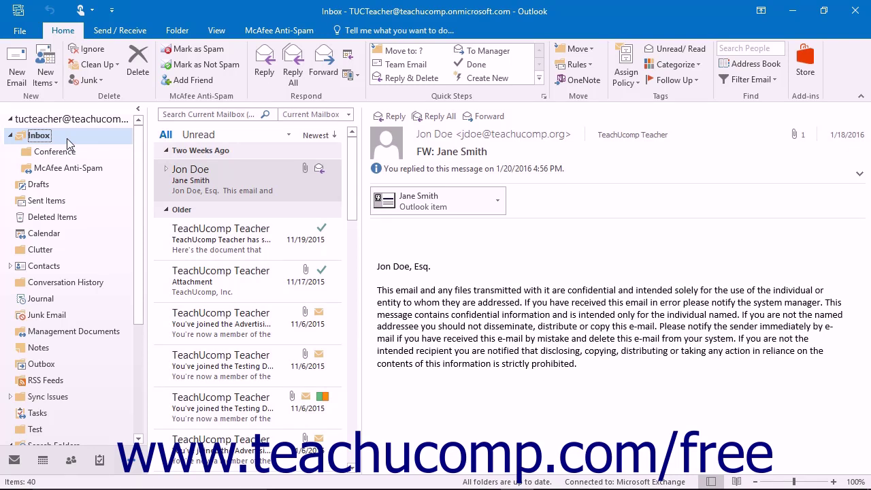
left_click(572, 66)
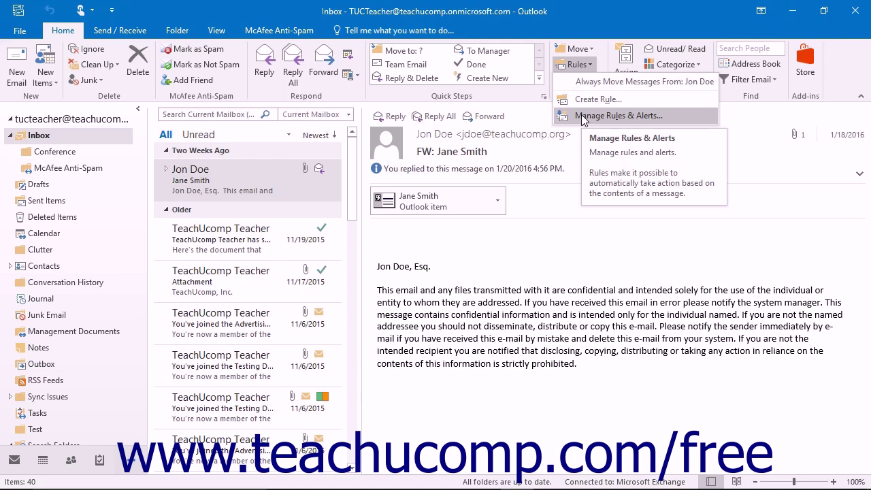
left_click(582, 116)
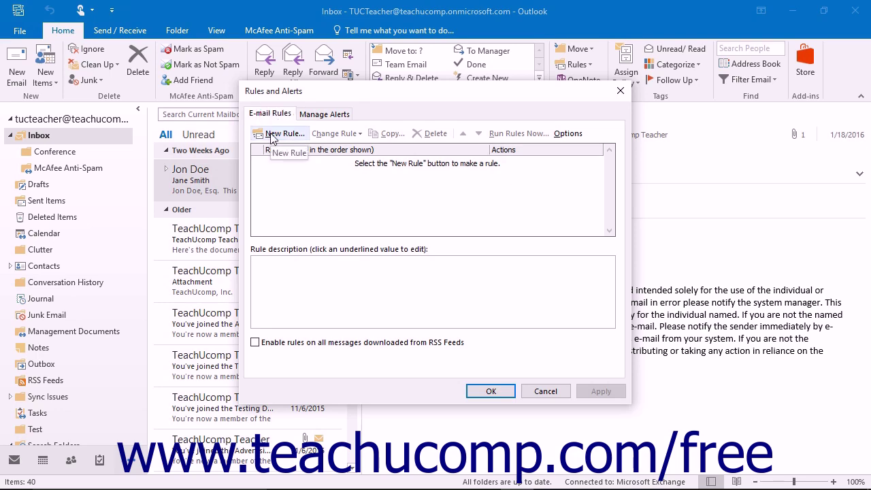
- Start a new rule moving messages whose subject contains the word 'Conference'
left_click(271, 137)
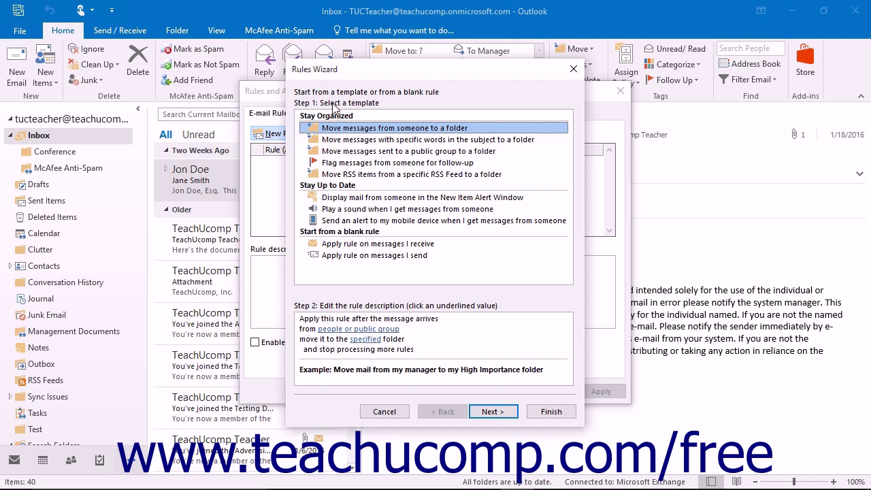
left_click(364, 139)
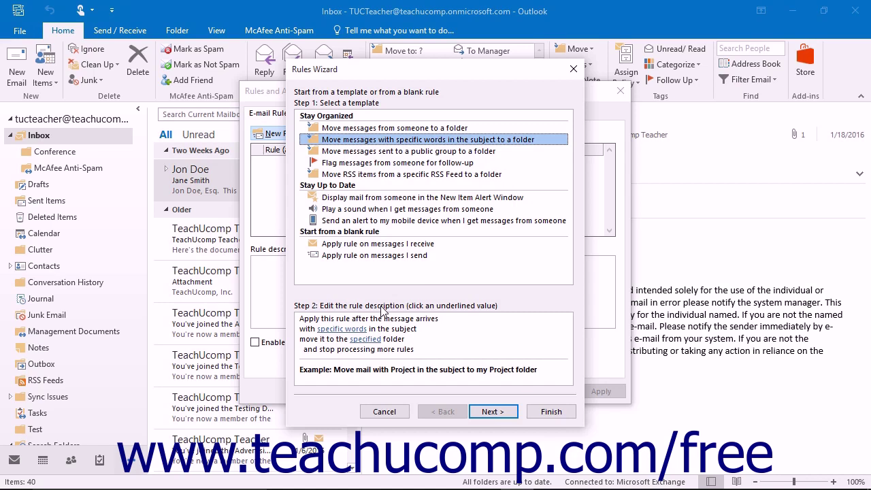
left_click(341, 329)
type("Conference")
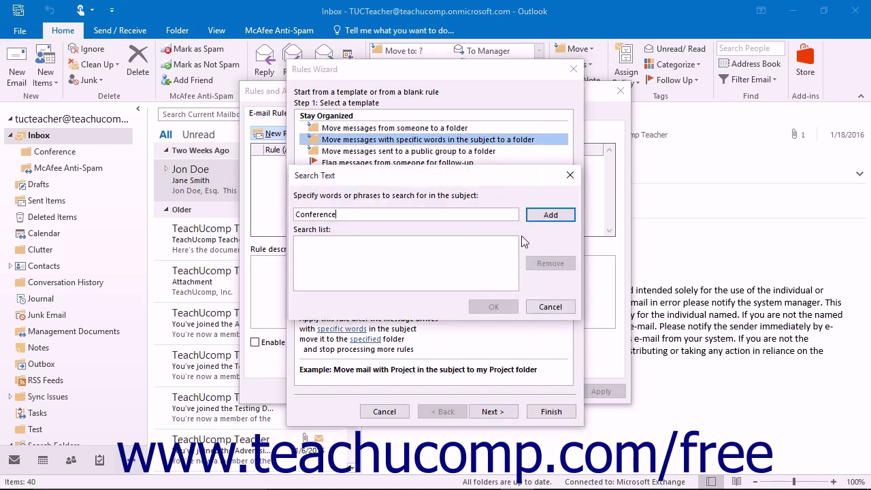
left_click(544, 217)
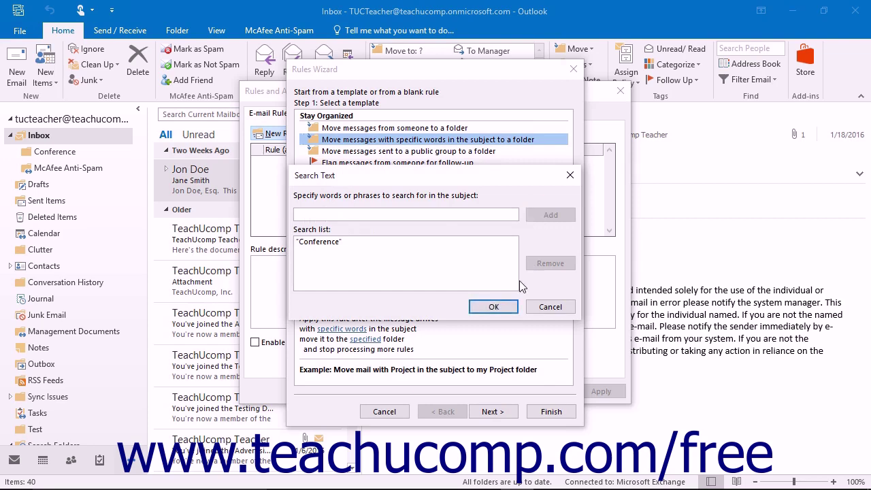
left_click(503, 306)
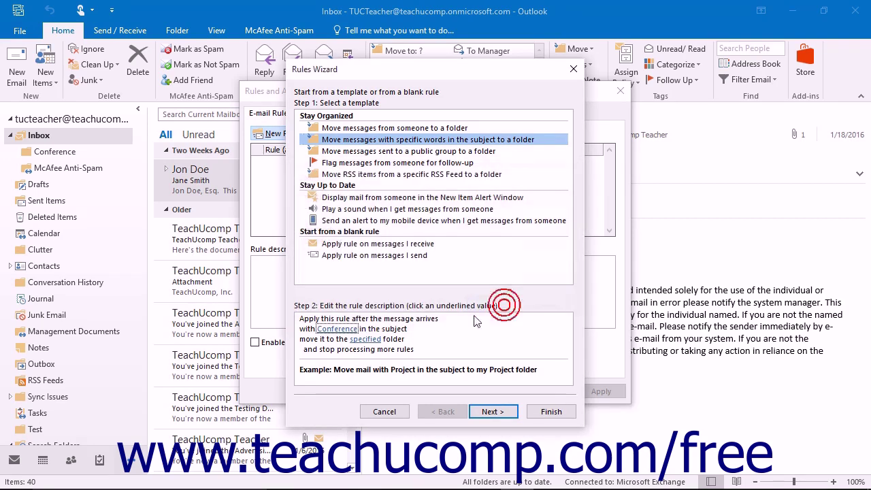
- Set the Inbox's Conference subfolder as the destination and continue to conditions
left_click(371, 339)
left_click(342, 196)
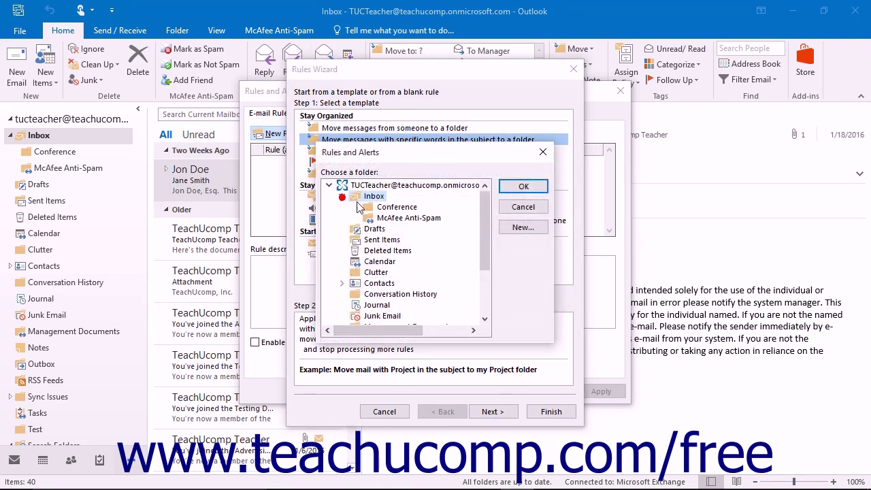
left_click(375, 206)
left_click(521, 187)
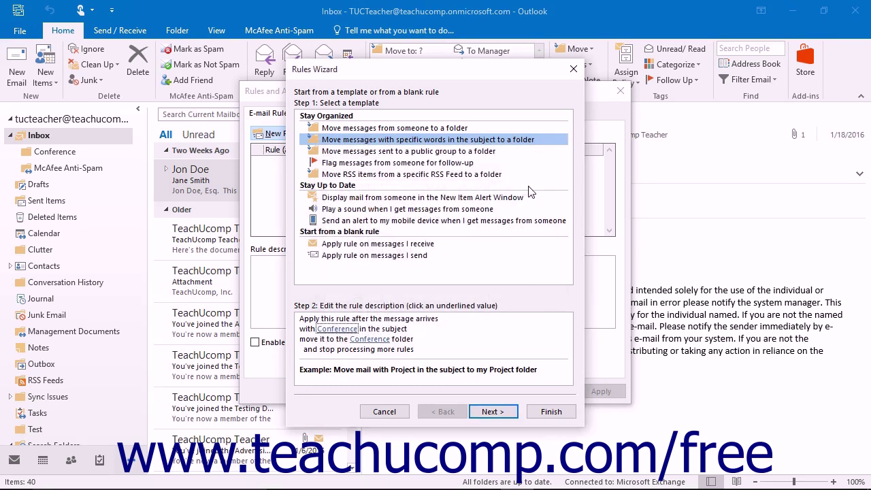
left_click(507, 412)
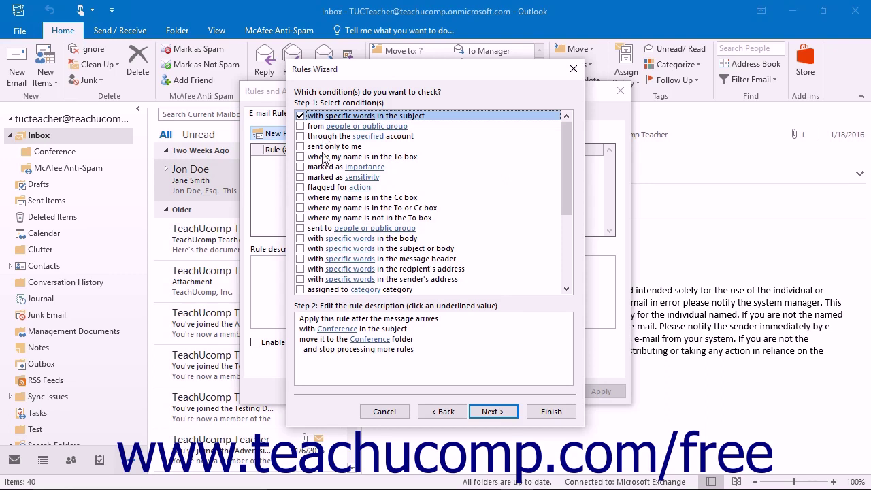
- Keep the subject-words condition, add stop processing more rules, and advance to exceptions
left_click(421, 328)
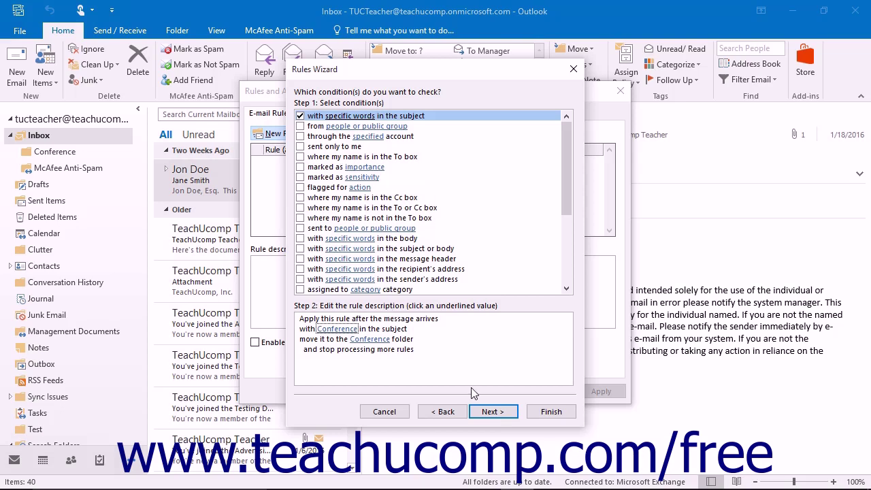
left_click(492, 412)
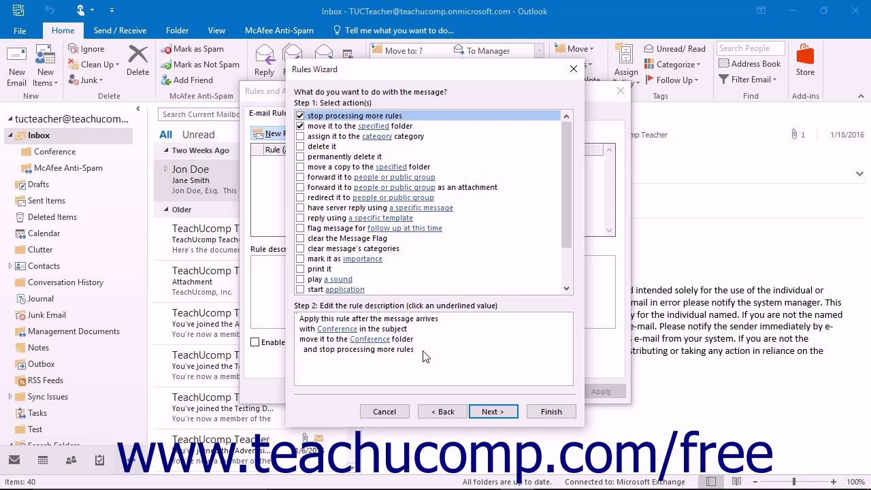
left_click(488, 411)
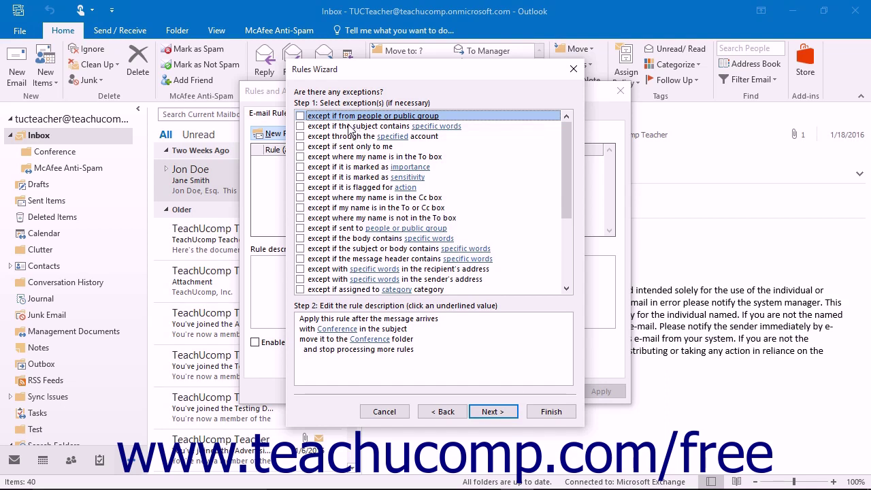
- Add an 'except if from' exception for one sender's e-mail address, then continue to finish
left_click(300, 116)
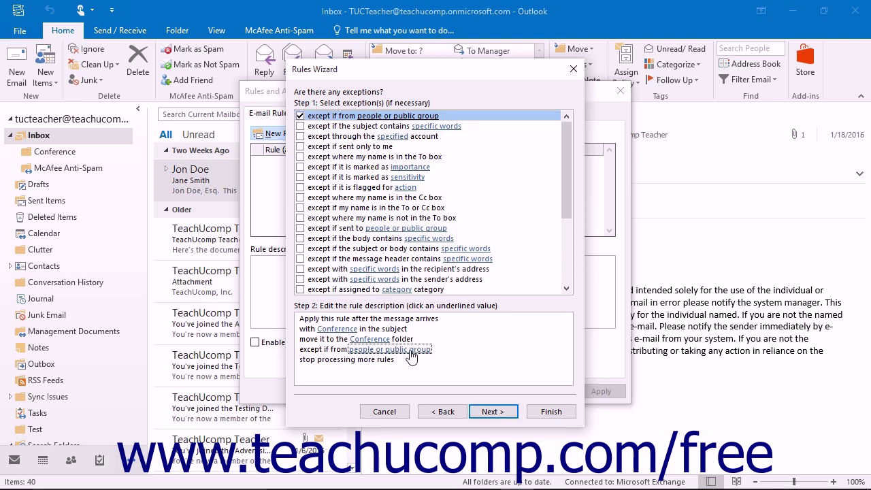
left_click(411, 354)
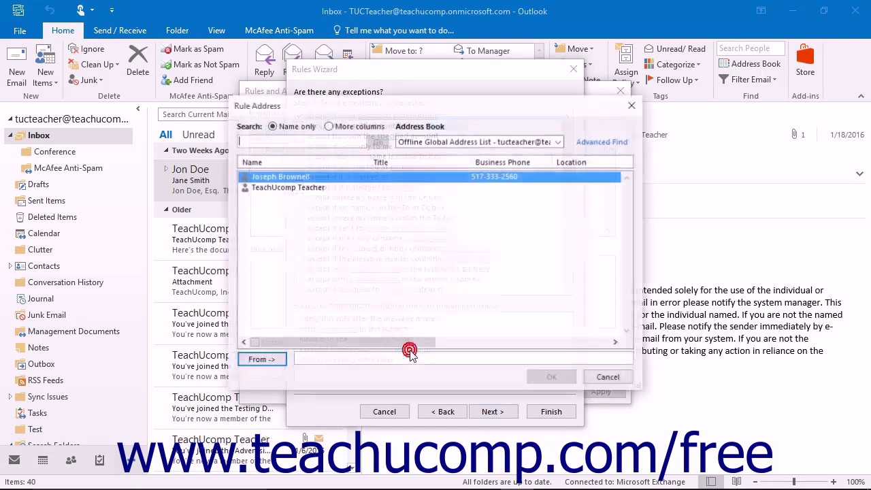
left_click(316, 359)
left_click(552, 378)
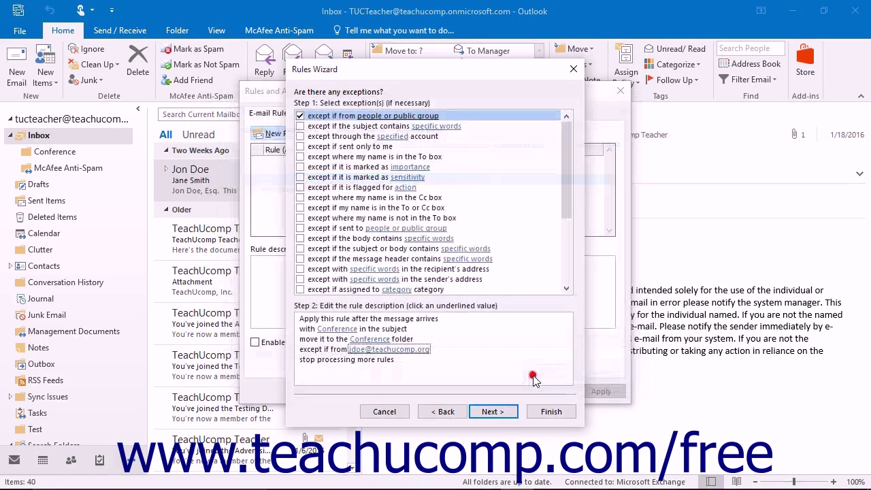
left_click(491, 411)
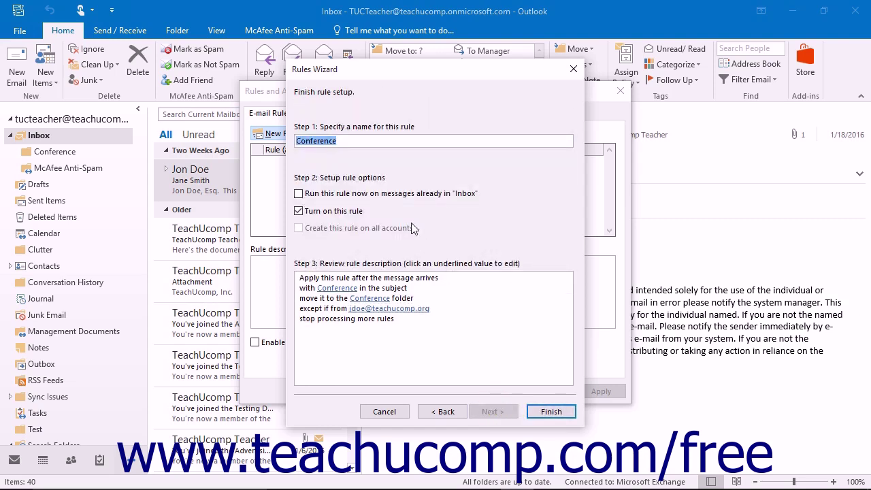
- Keep the name Conference with the rule turned on and finish the wizard
left_click(351, 140)
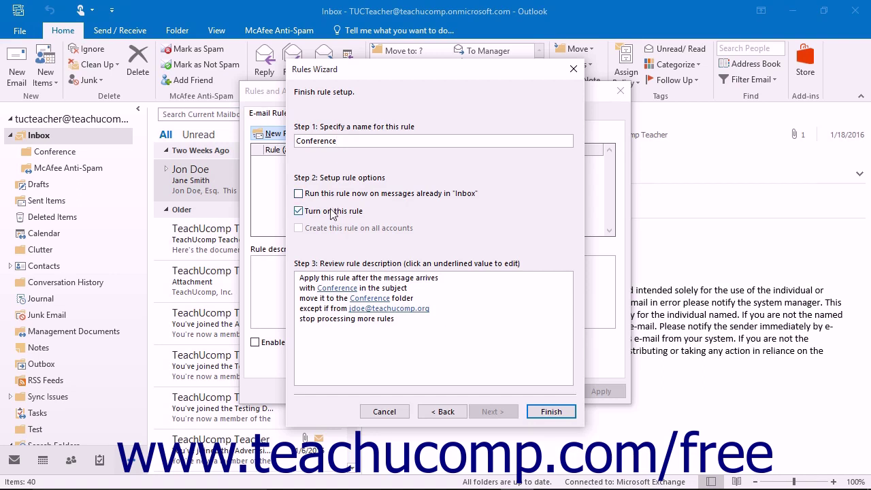
left_click(551, 412)
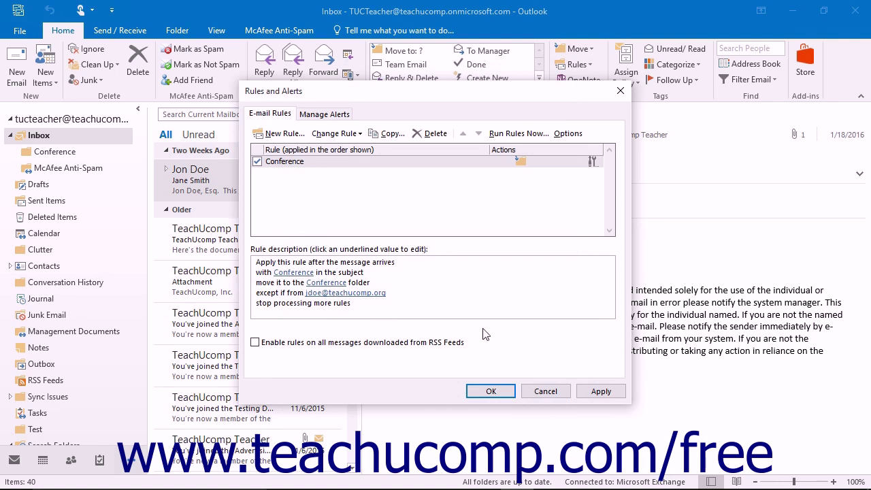
- Open the Conference rule's settings via Change Rule and close them unchanged
left_click(257, 162)
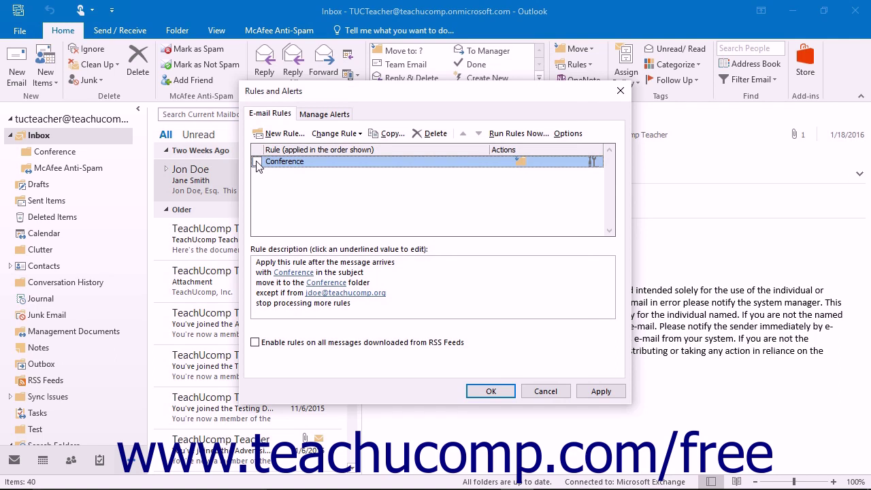
left_click(257, 162)
left_click(327, 134)
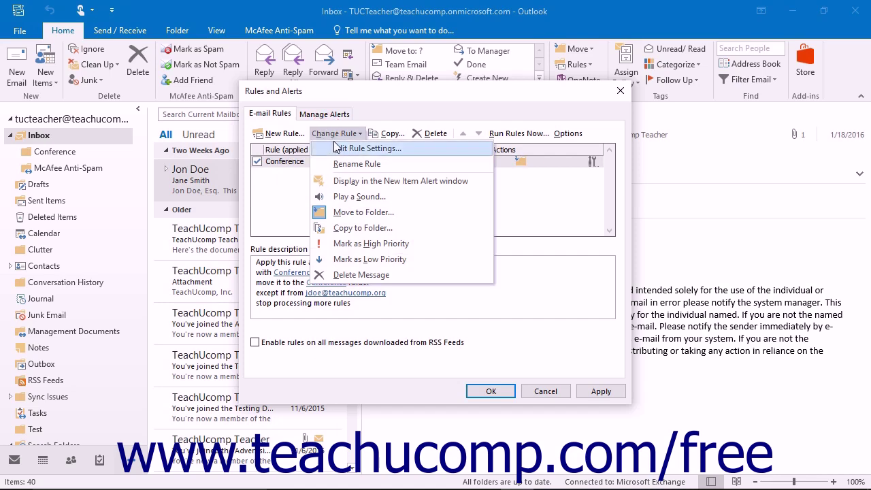
left_click(337, 148)
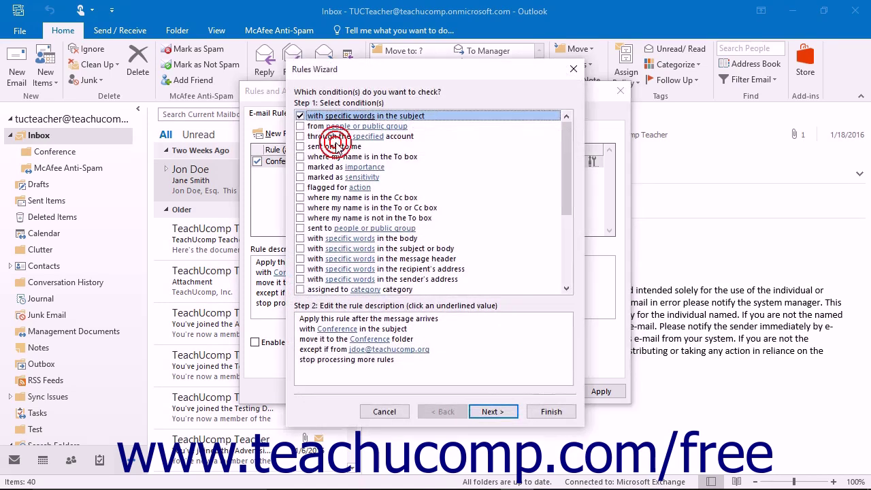
left_click(551, 411)
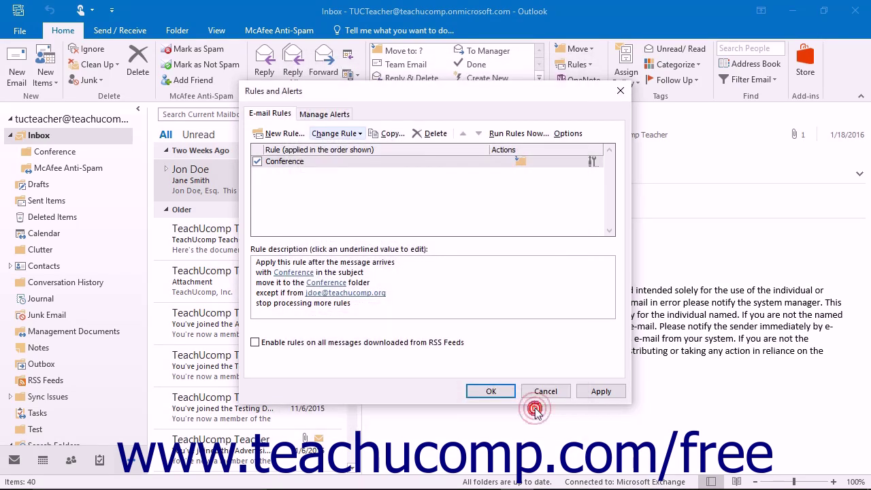
- Delete the Conference rule, confirm, and close Rules and Alerts with OK
left_click(432, 133)
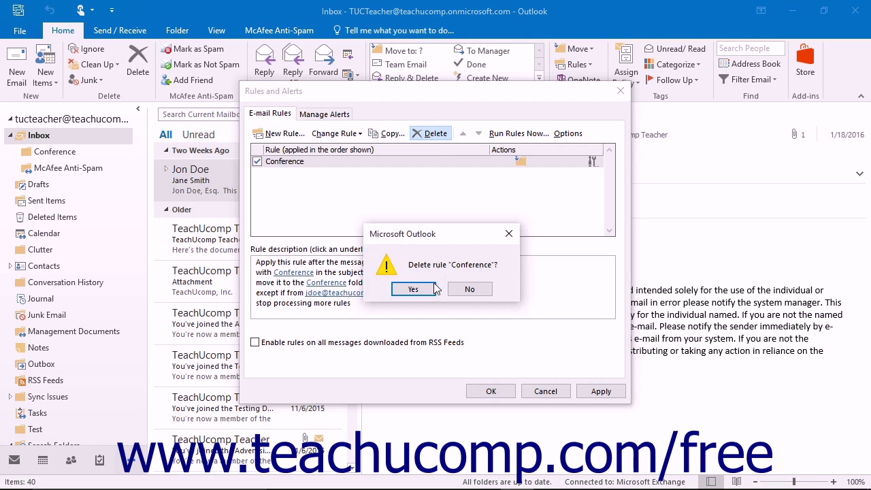
left_click(413, 289)
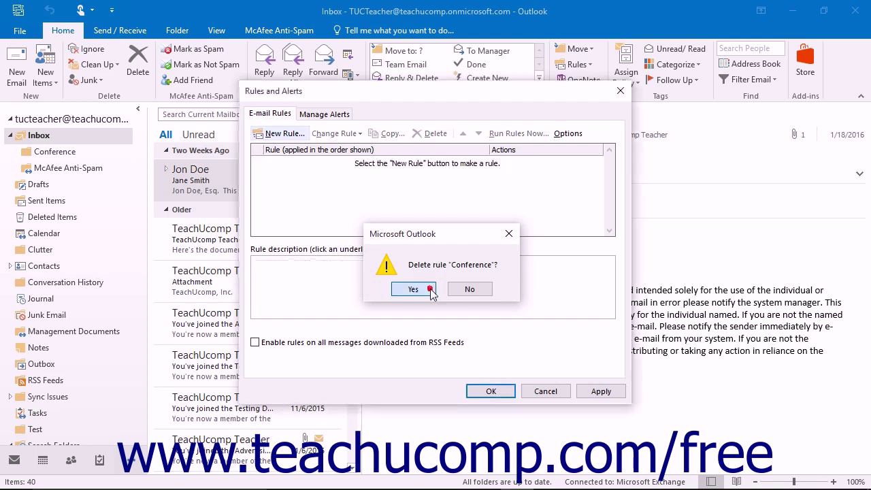
left_click(486, 392)
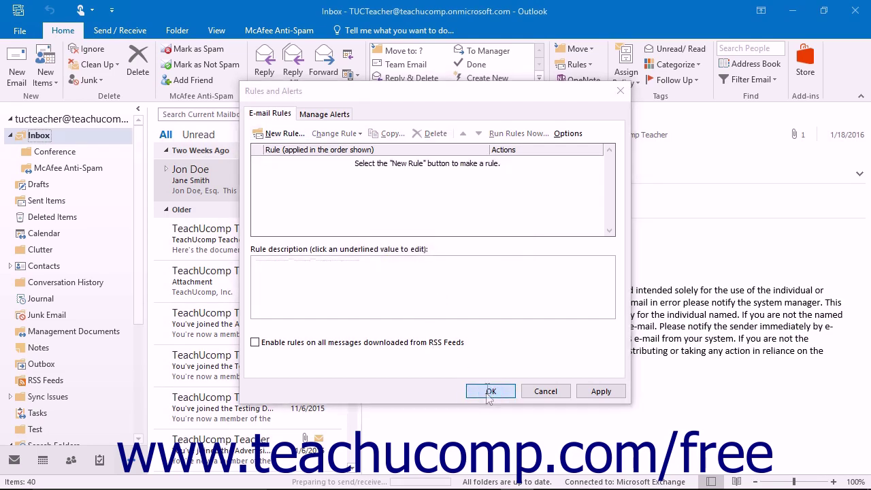